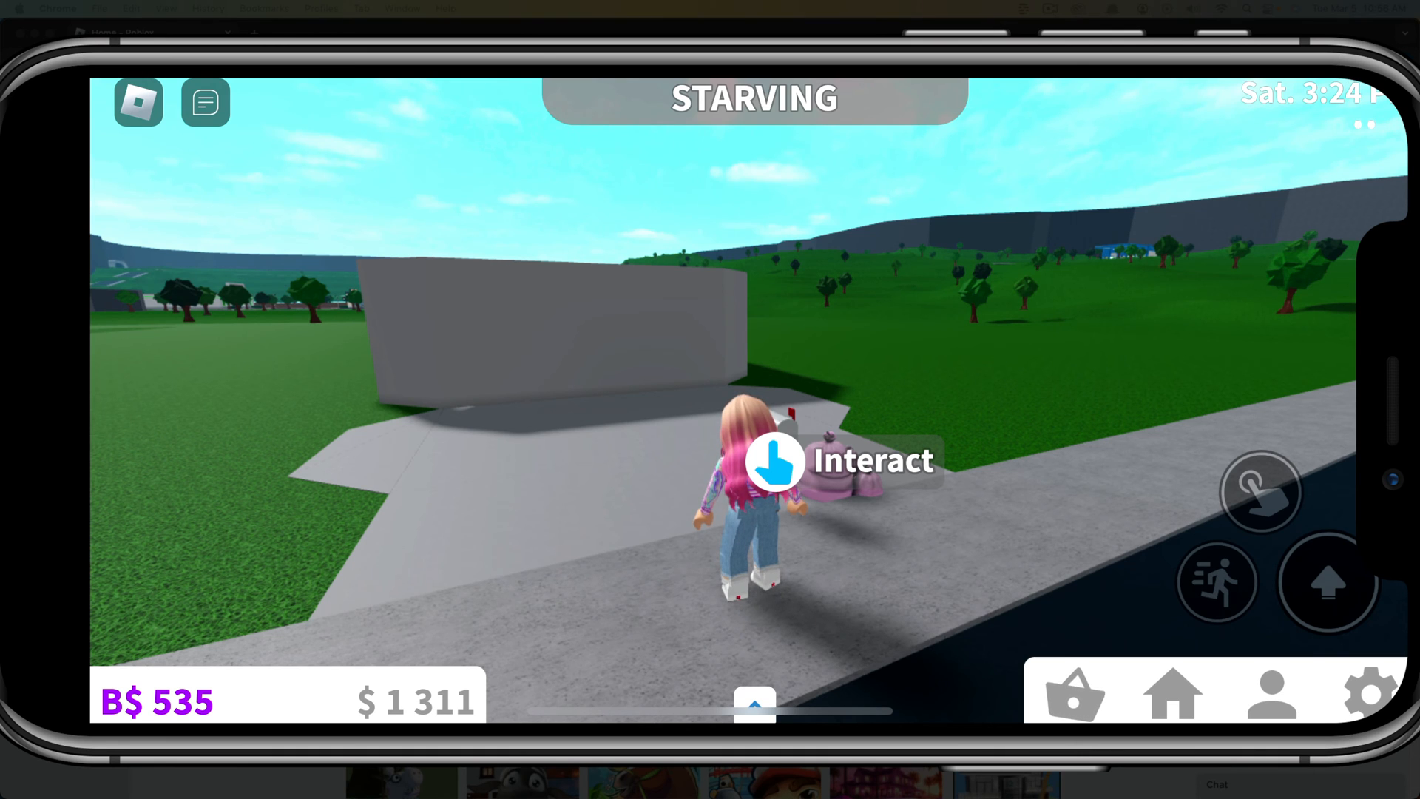
Bring up the in-game menu from the Roblox logo to see the server's players
click(139, 102)
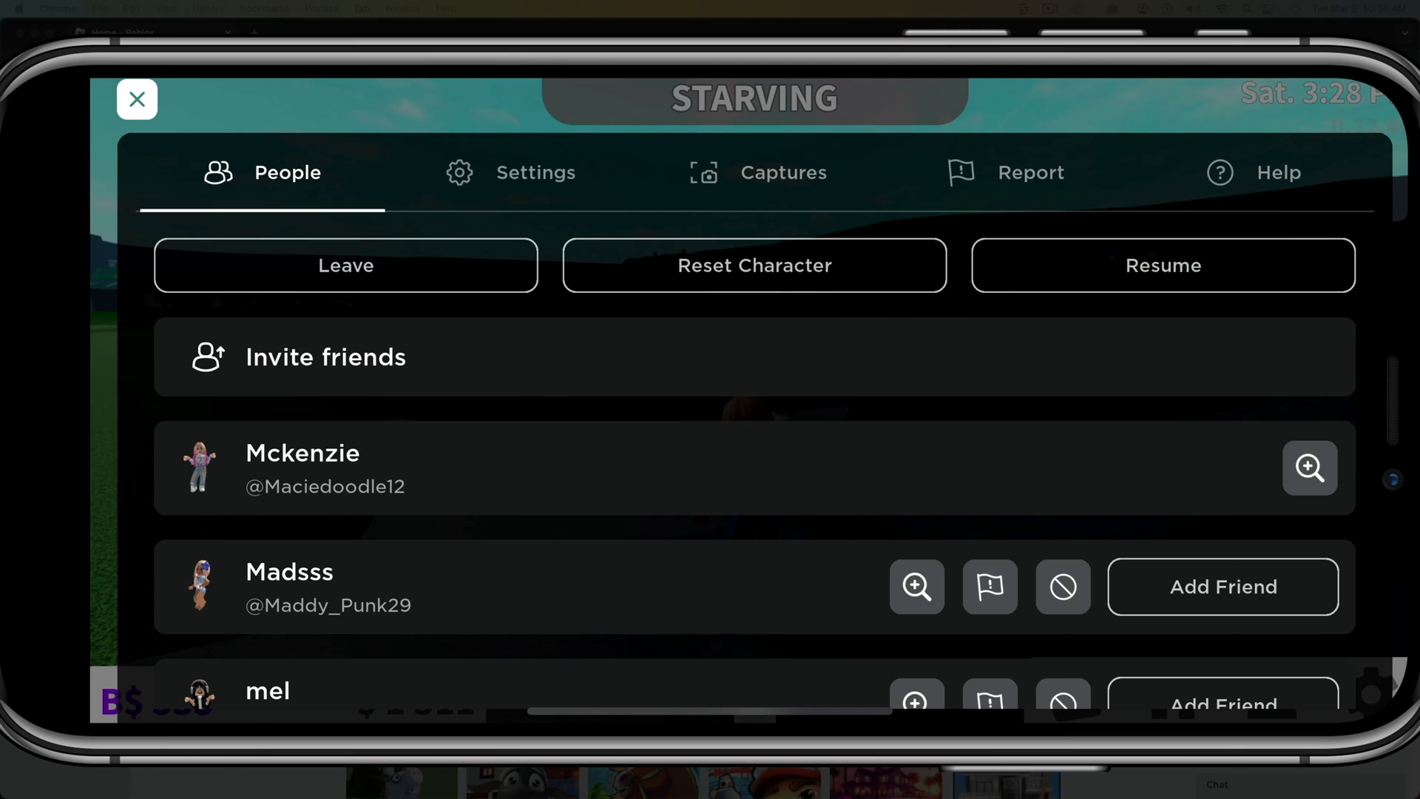
Begin an in-game report and choose a player from the Which Person? list
click(990, 587)
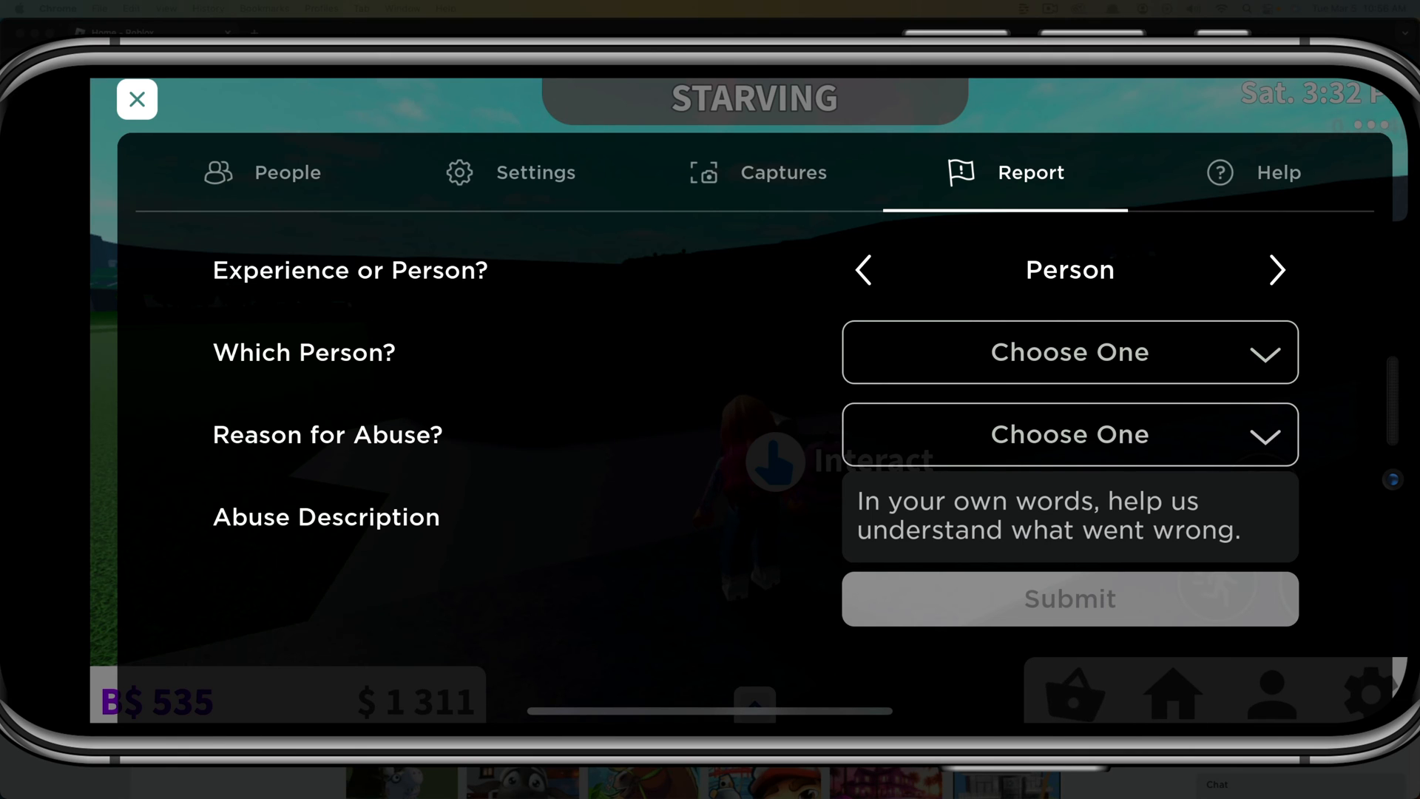
click(1070, 352)
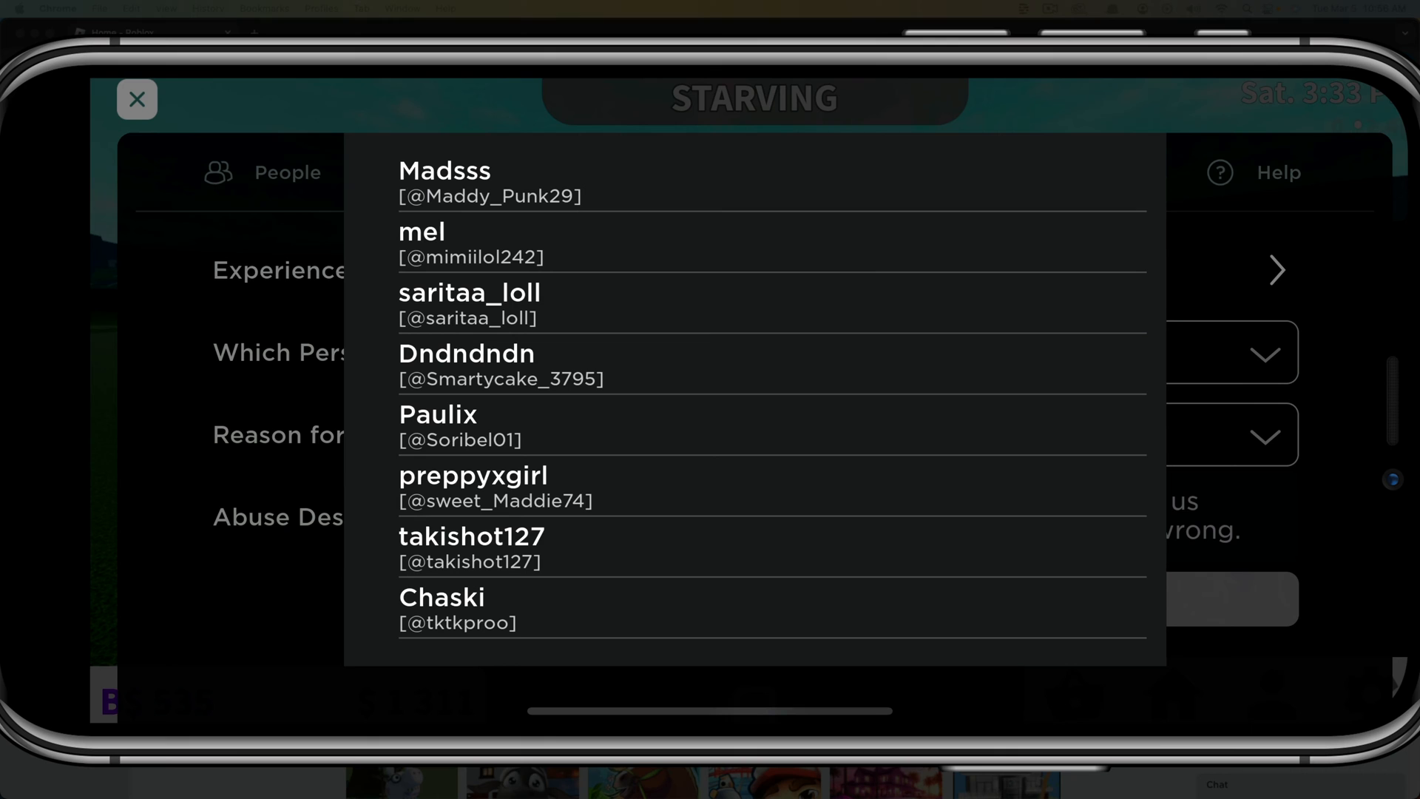
scroll(772, 399, down, 3)
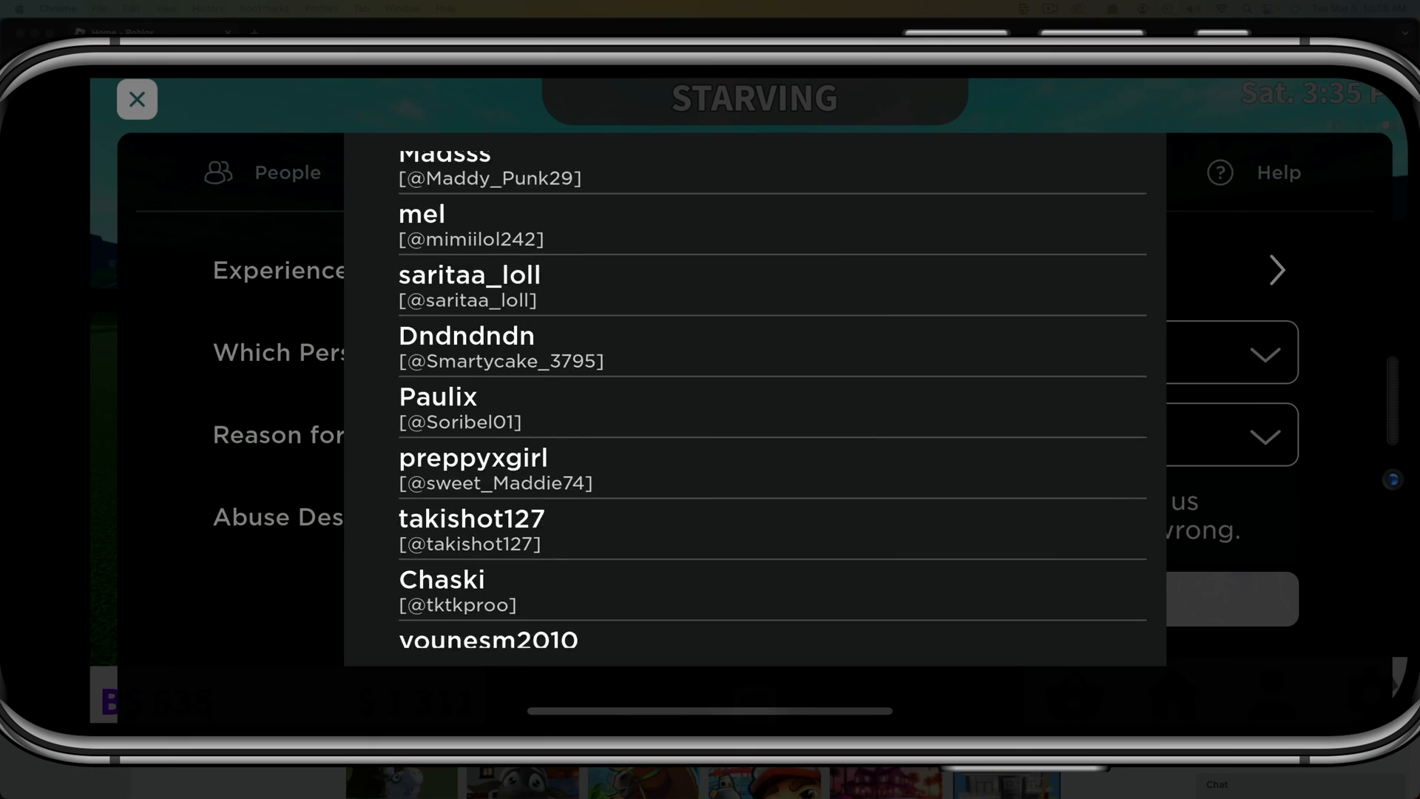
scroll(772, 401, up, 4)
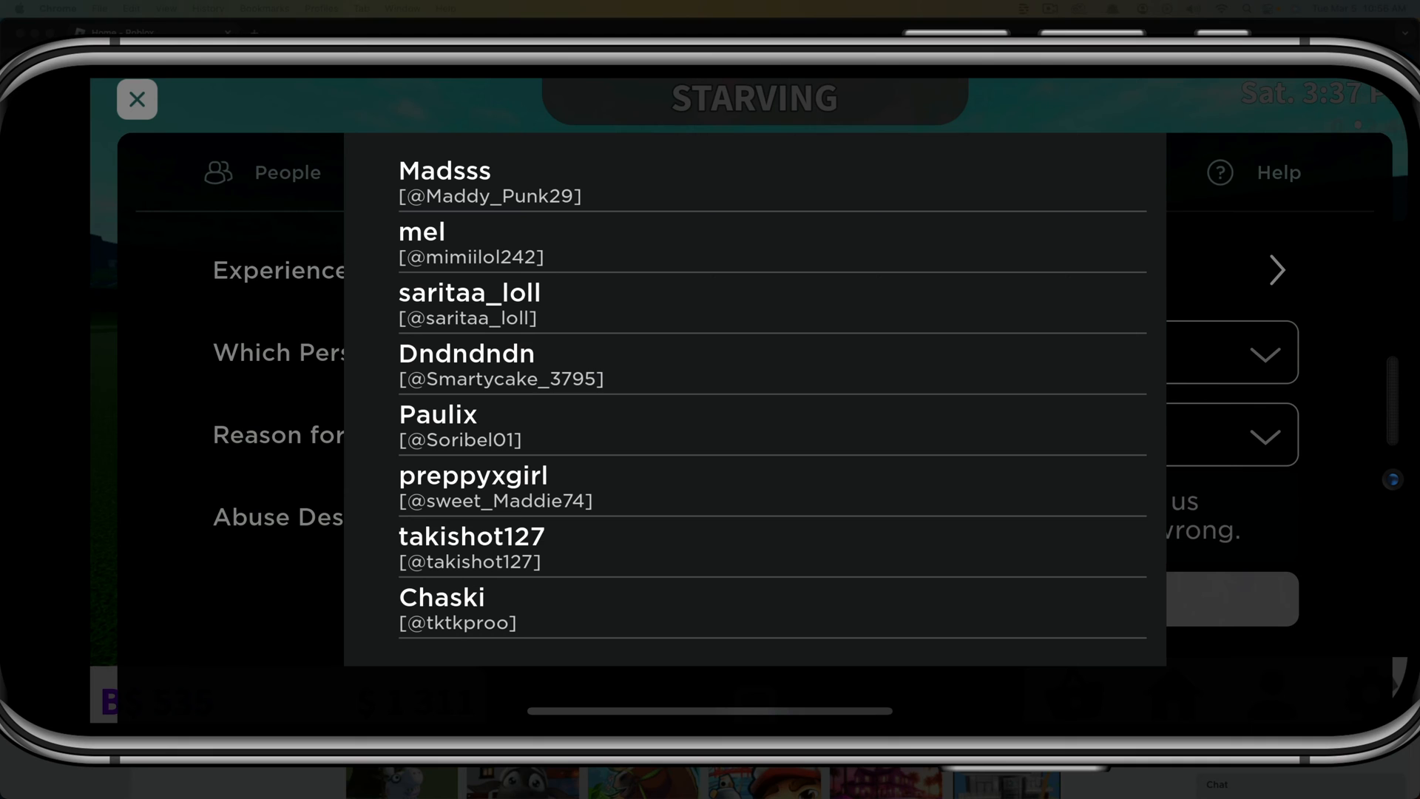
click(666, 364)
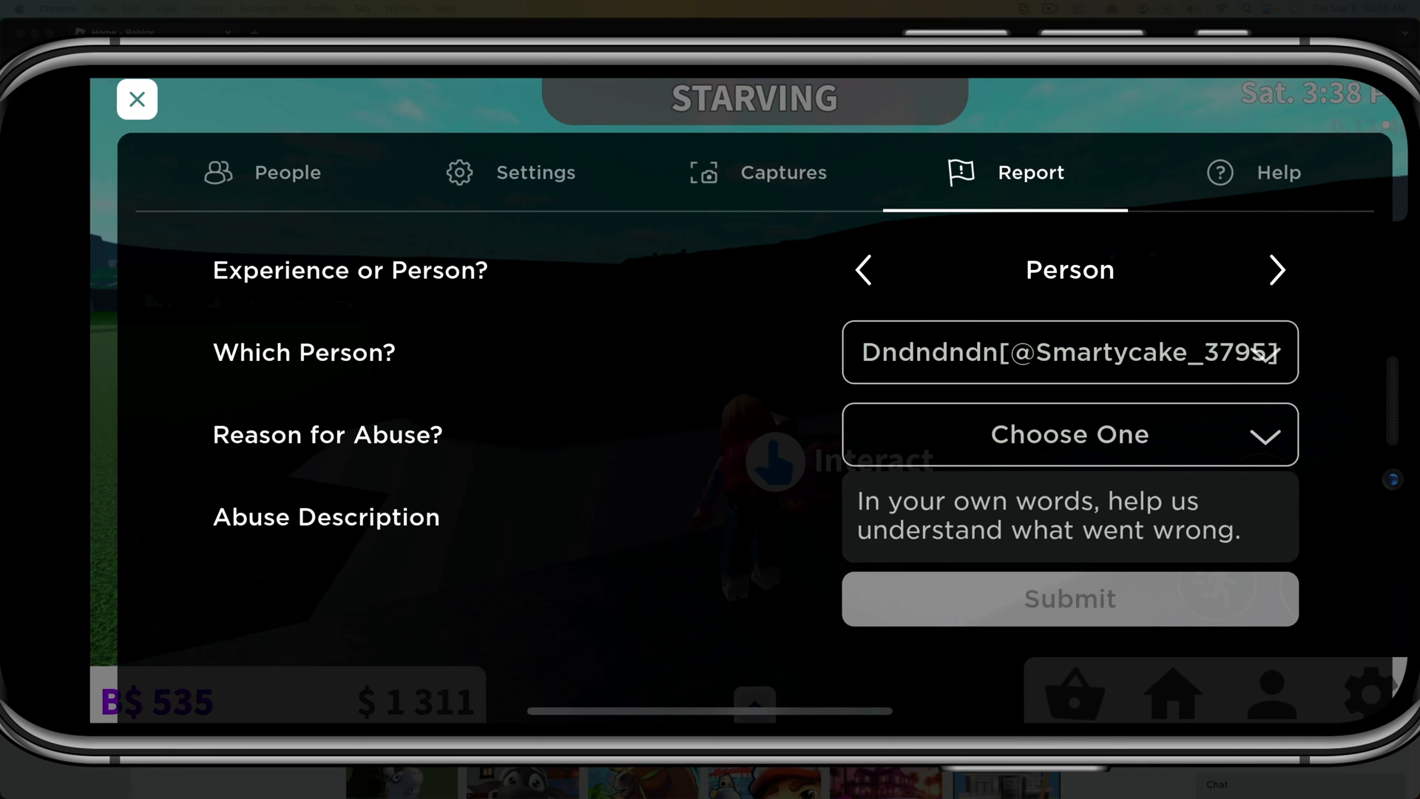
Choose Swearing as the report's Reason for Abuse
click(1070, 434)
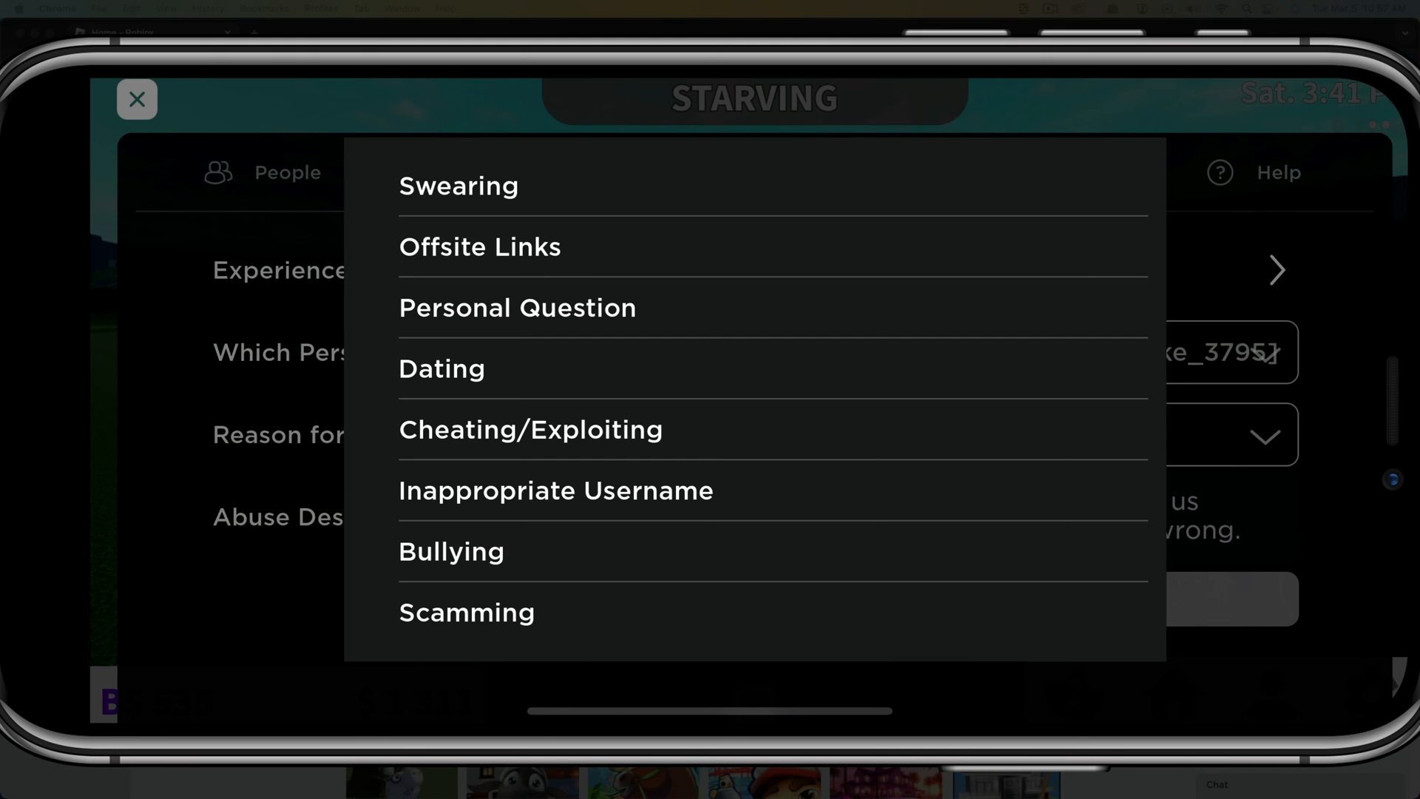
click(754, 185)
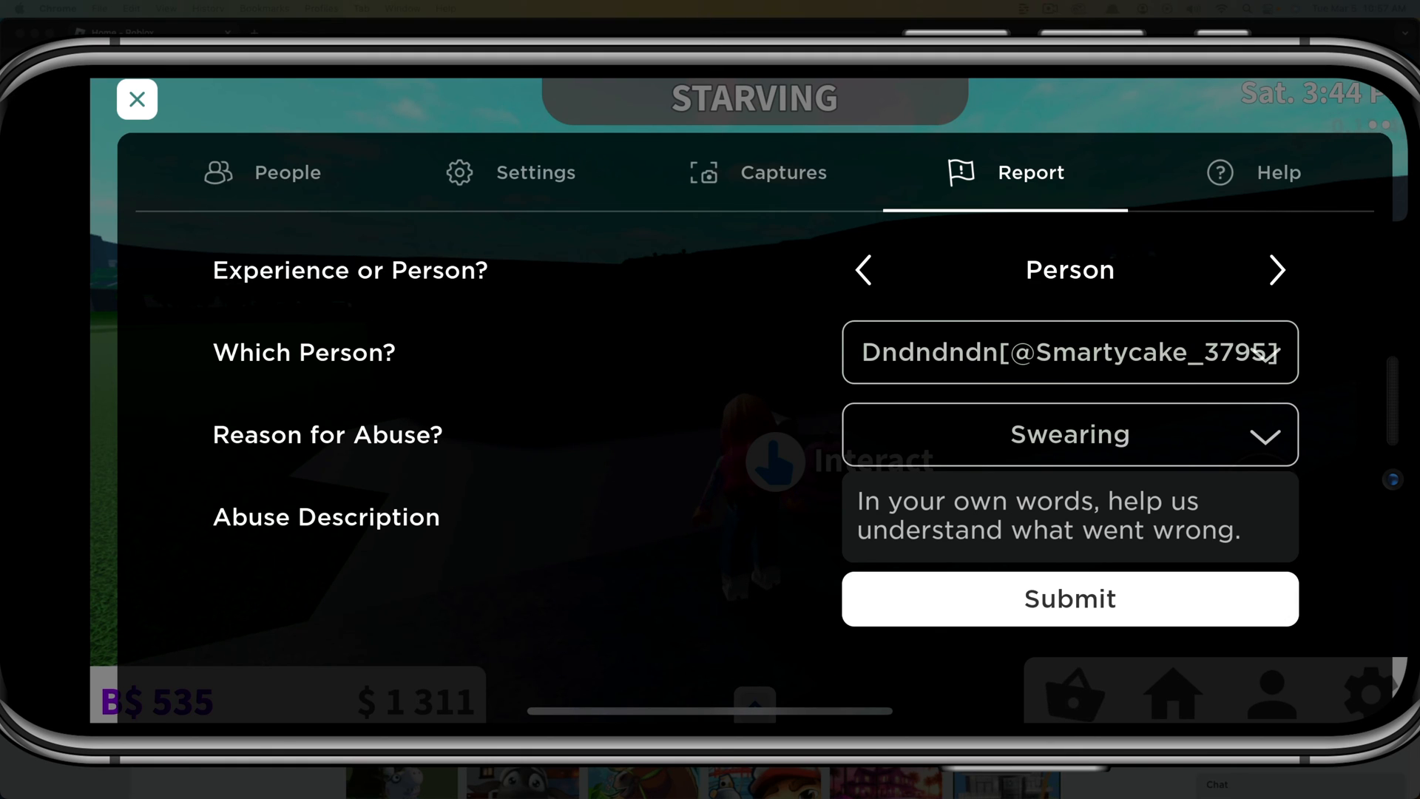
Write a short abuse description and put the keyboard away
click(1070, 515)
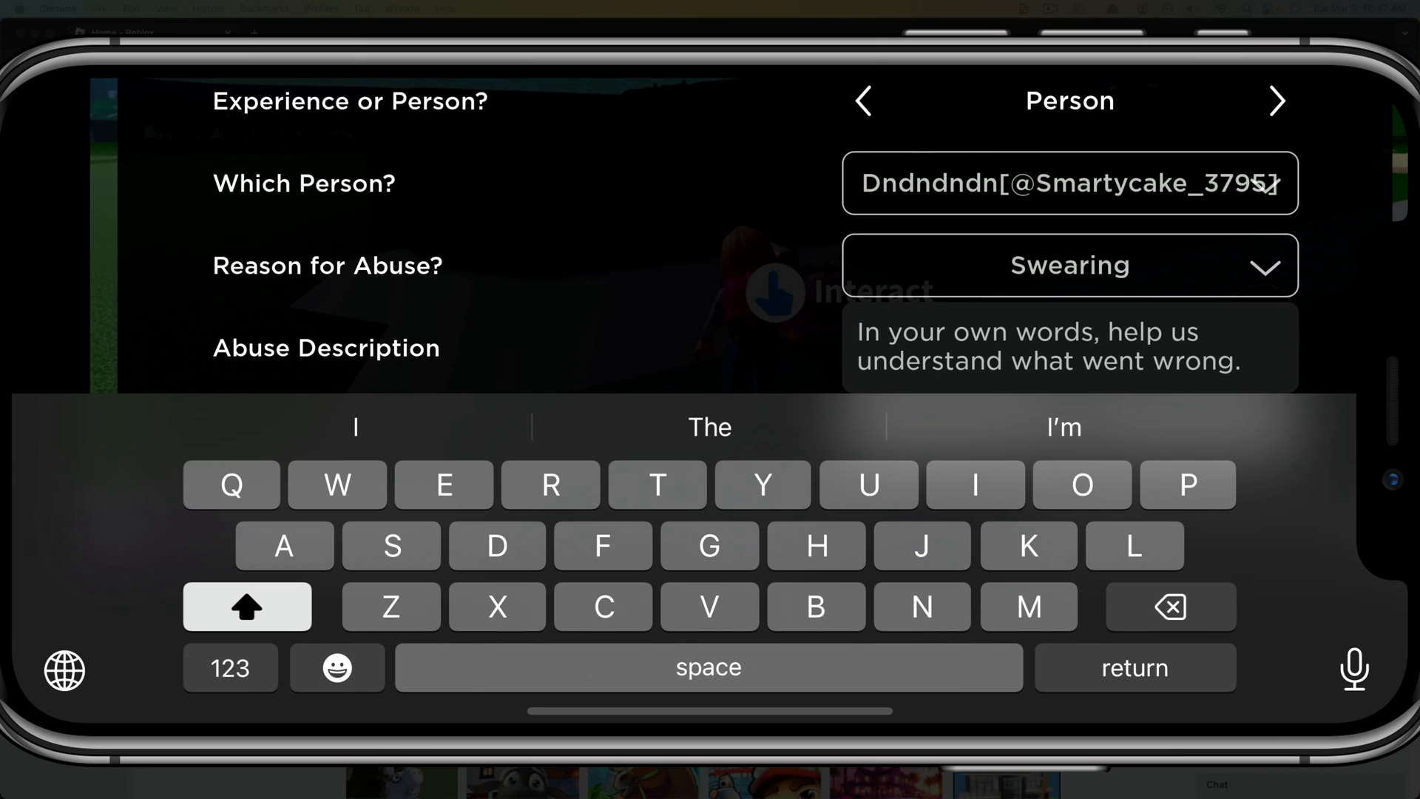
text(Type)
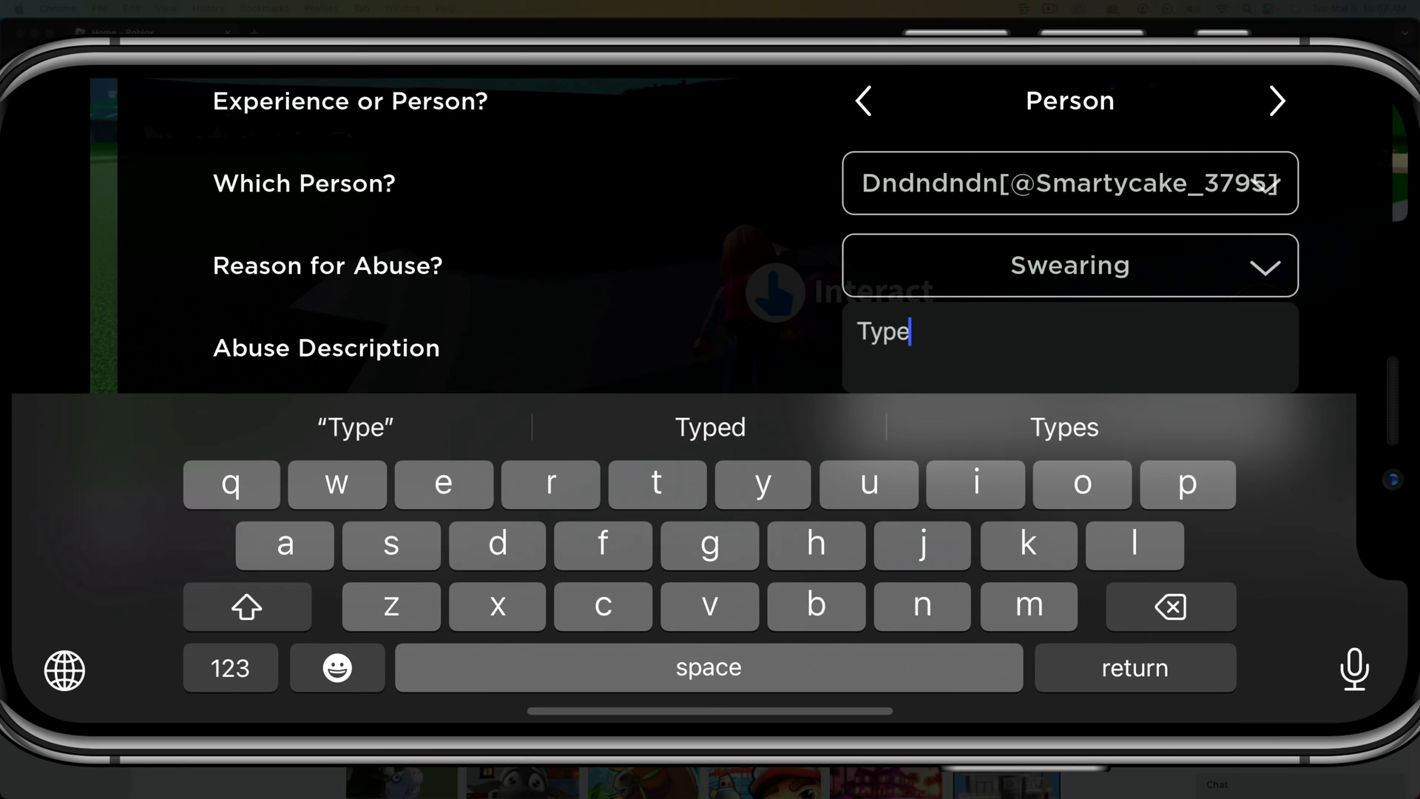
key(Return)
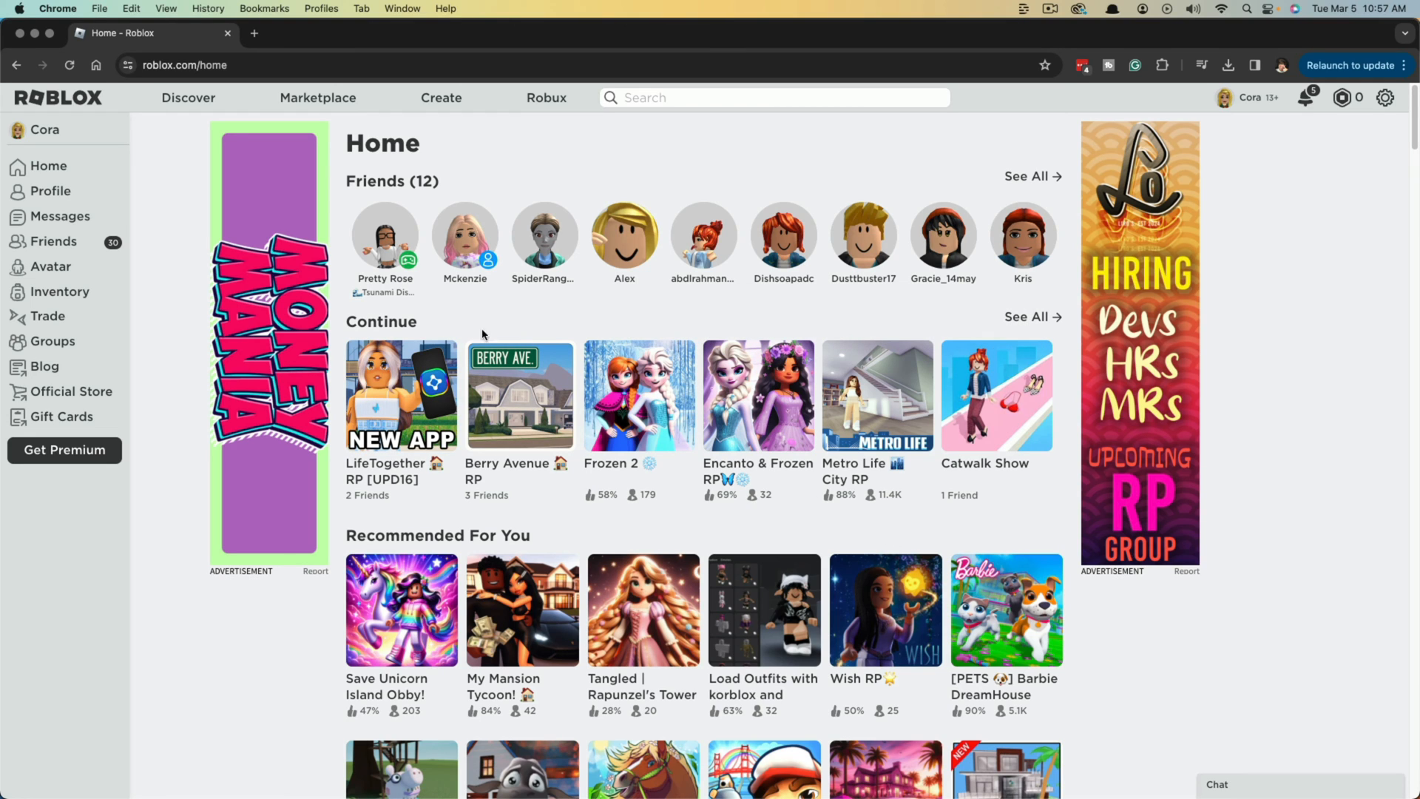
mouse_move(625, 235)
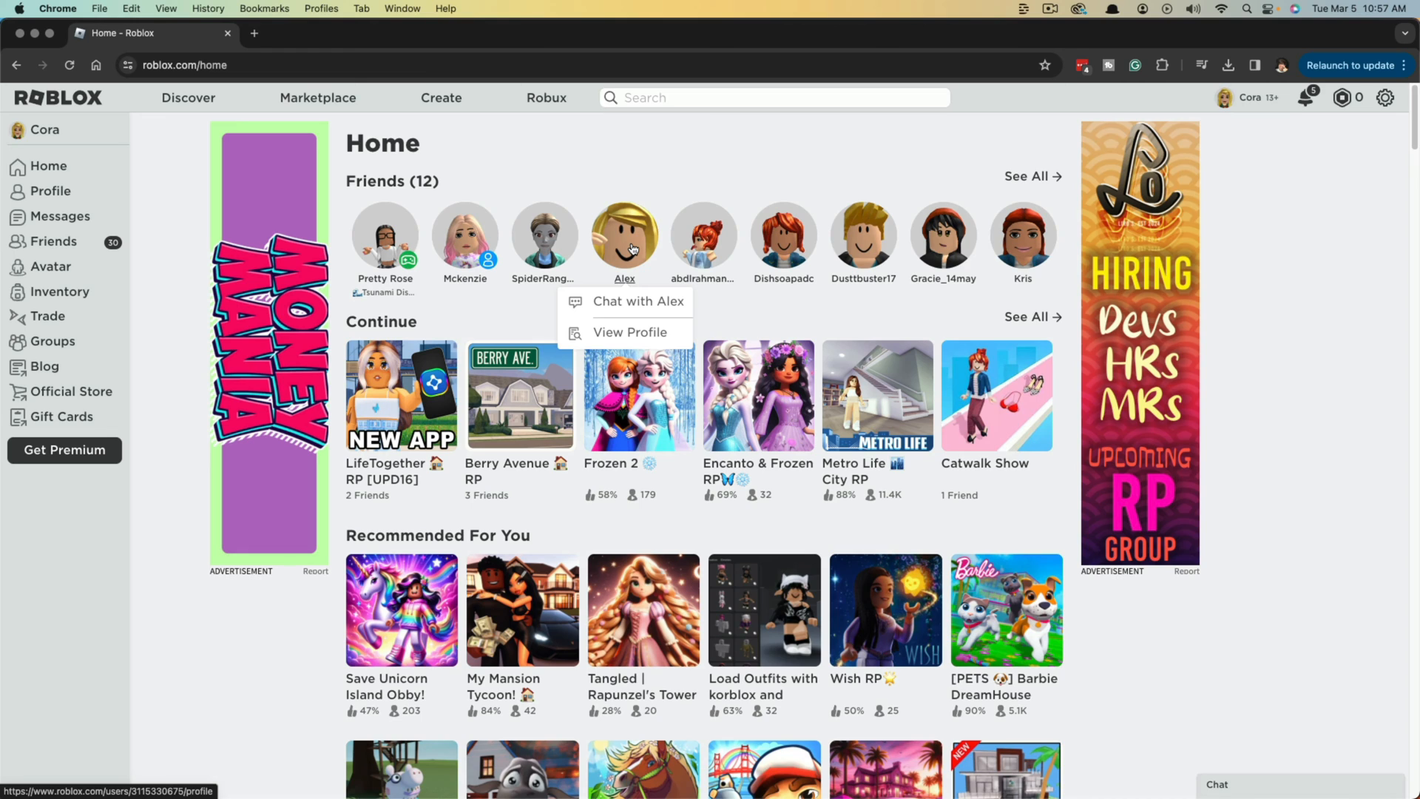
click(631, 248)
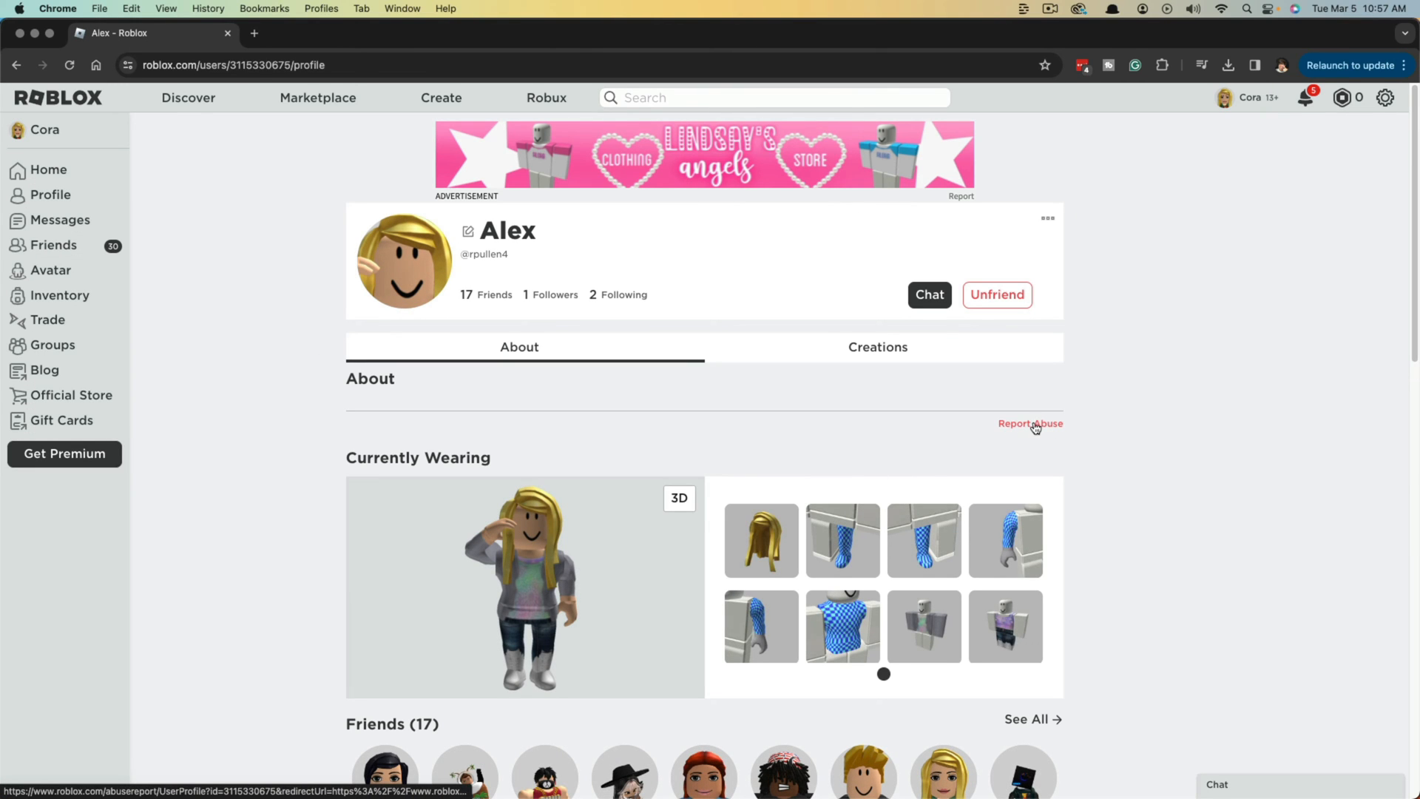
click(65, 174)
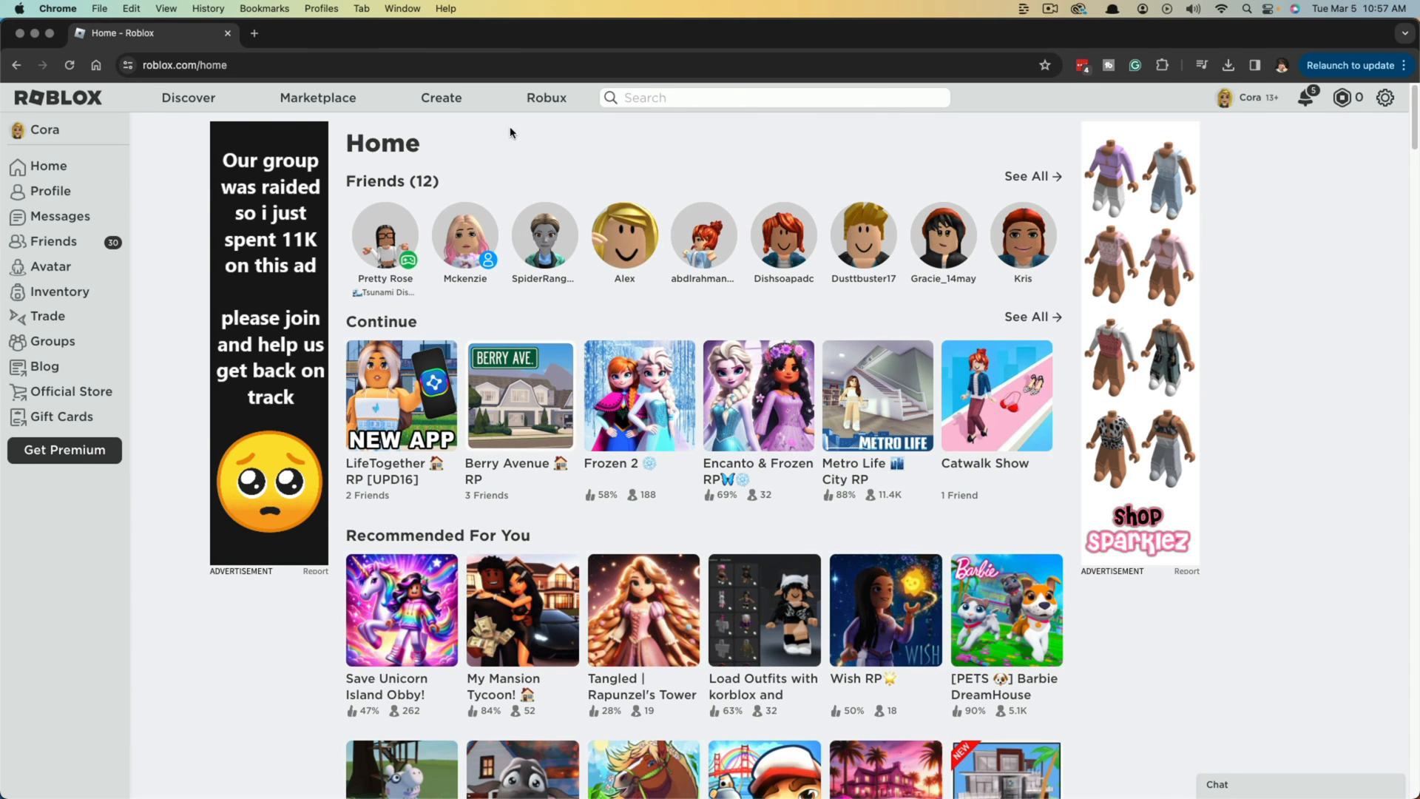
Search the site for "Dusty" in People and go to that player's profile
click(655, 99)
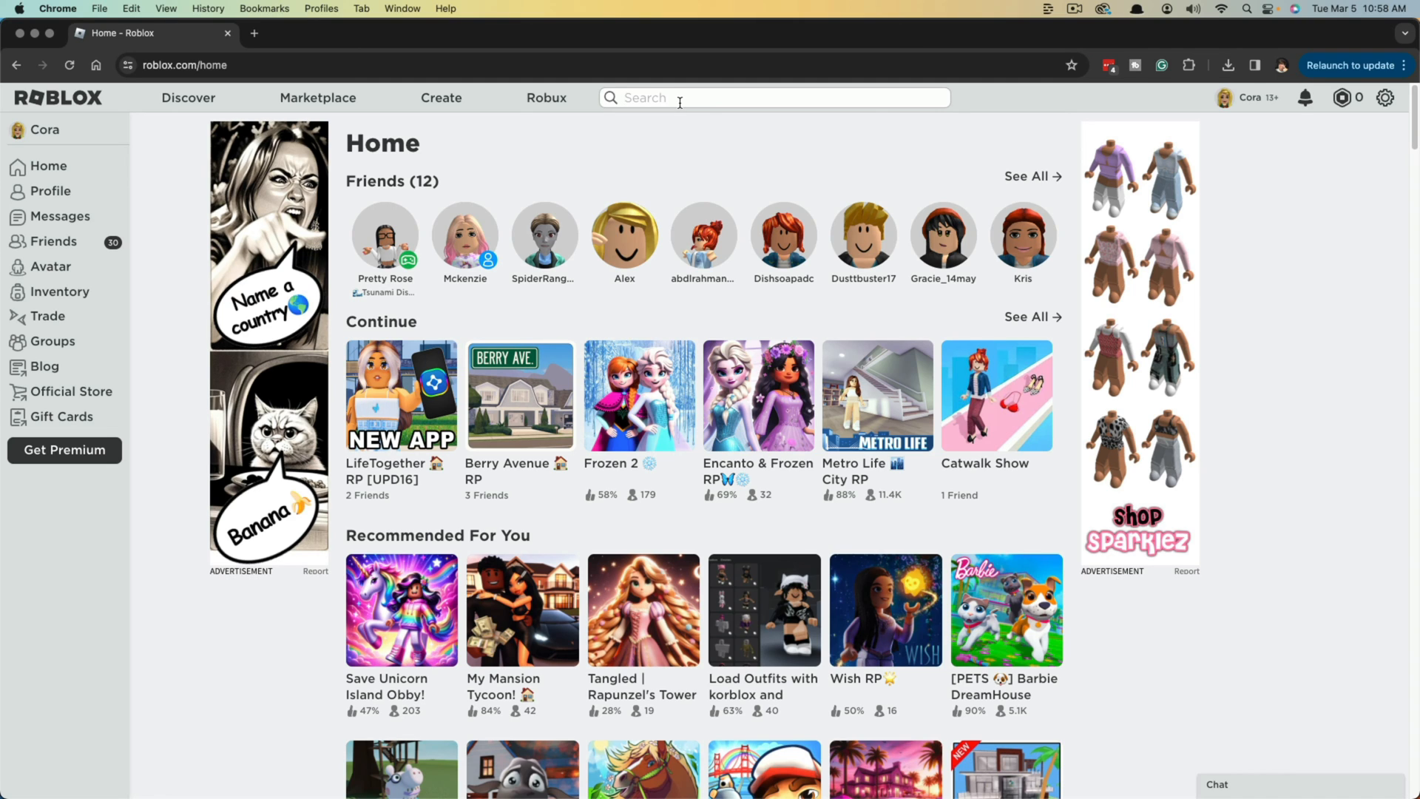
text(Dusty)
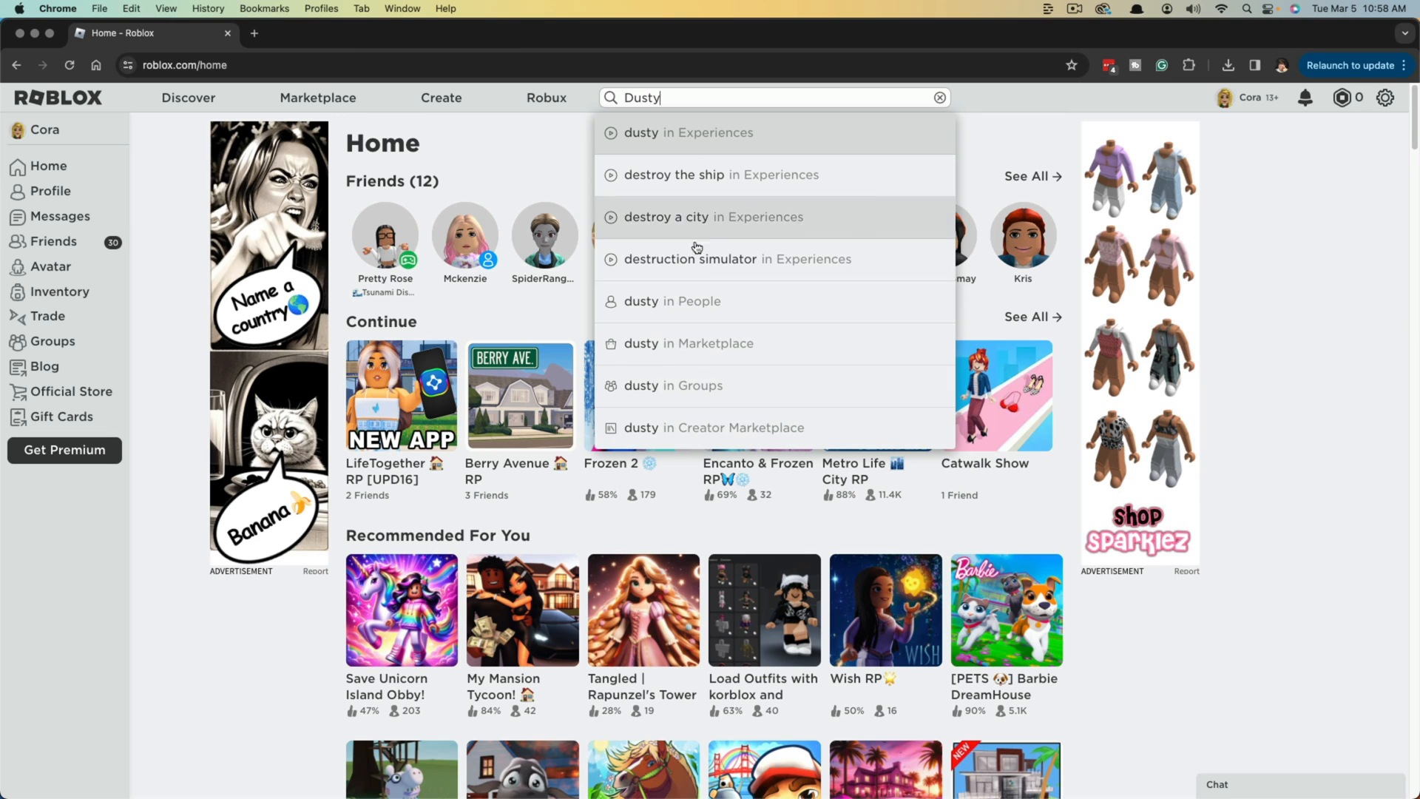
click(672, 301)
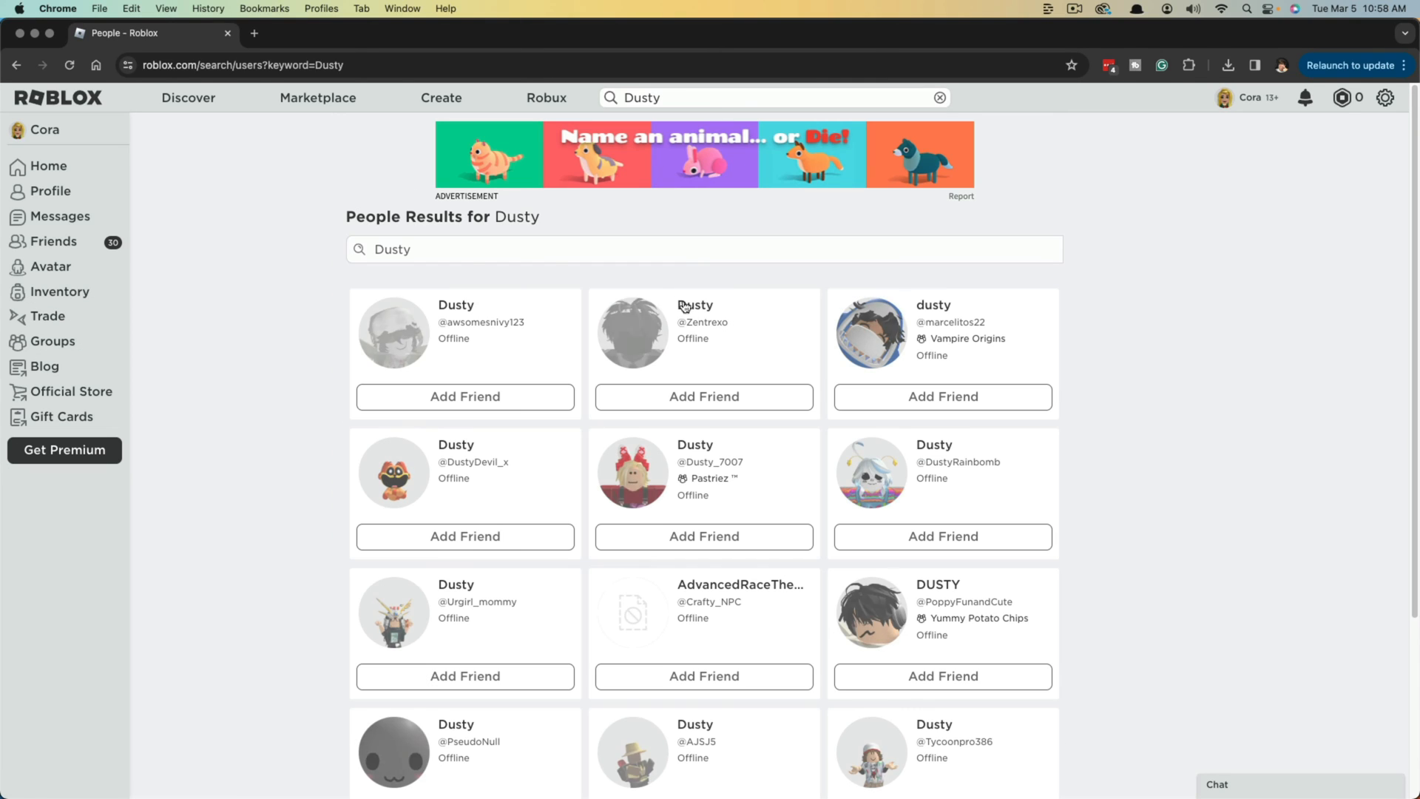
scroll(327, 415, down, 3)
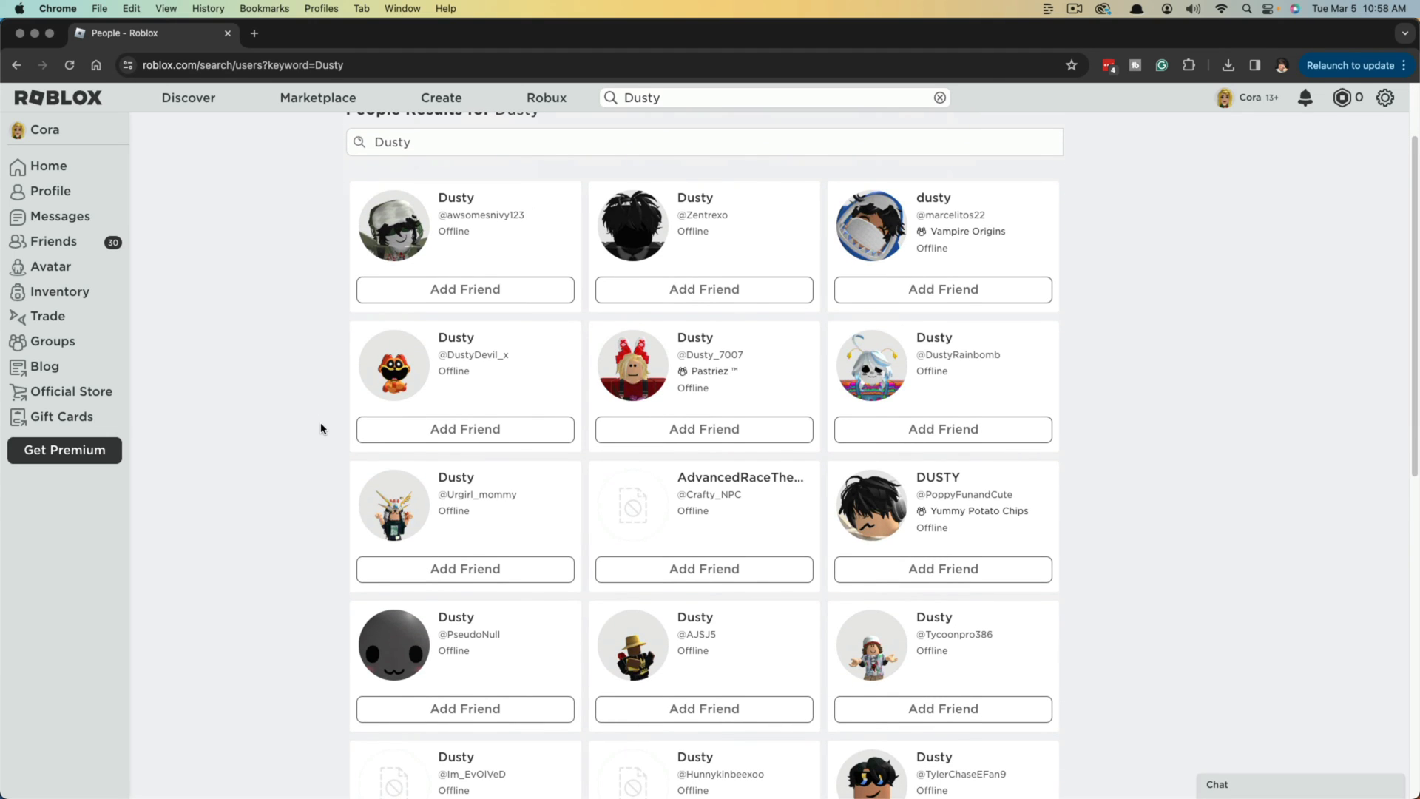
click(888, 508)
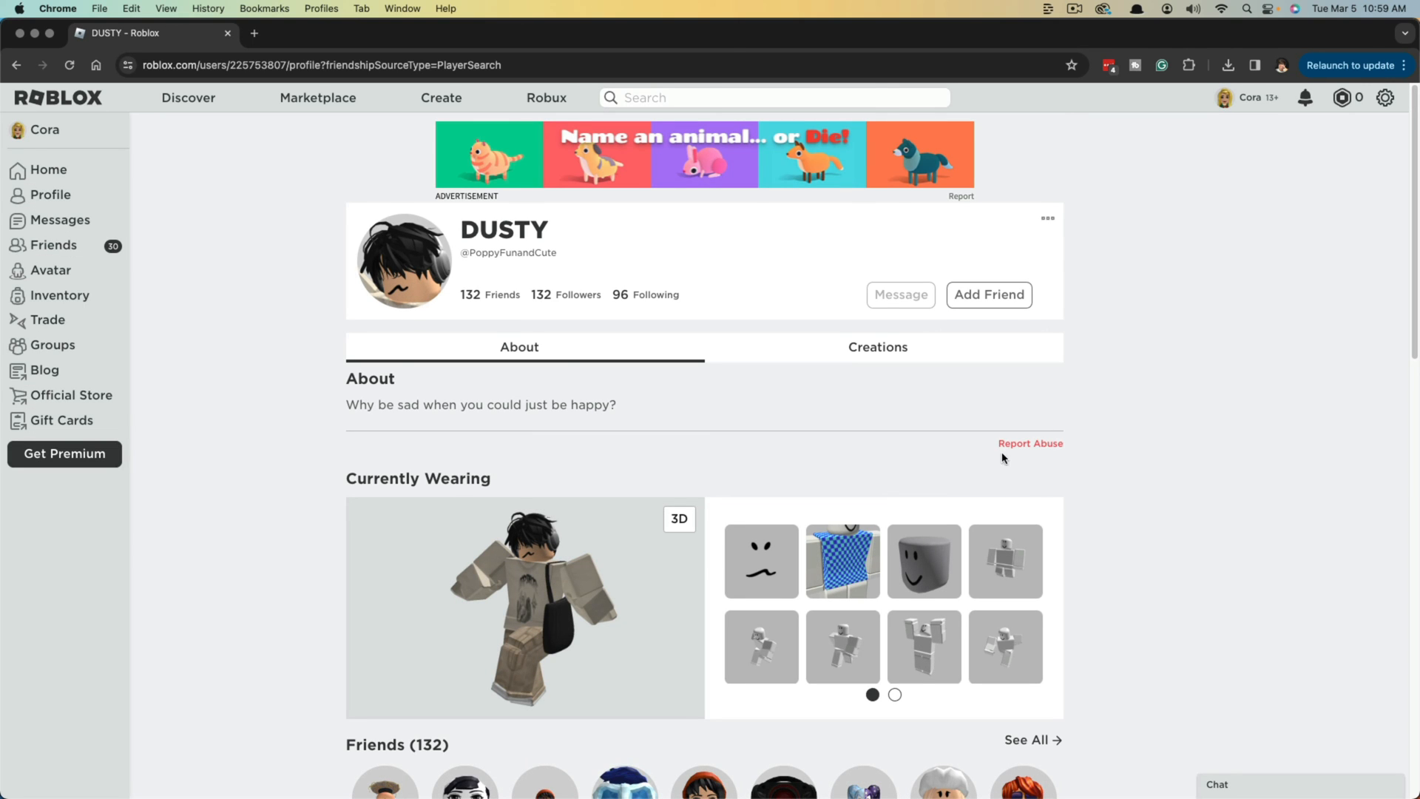
Report DUSTY with subject Asking for or Giving Private Information and begin a comment
click(1028, 444)
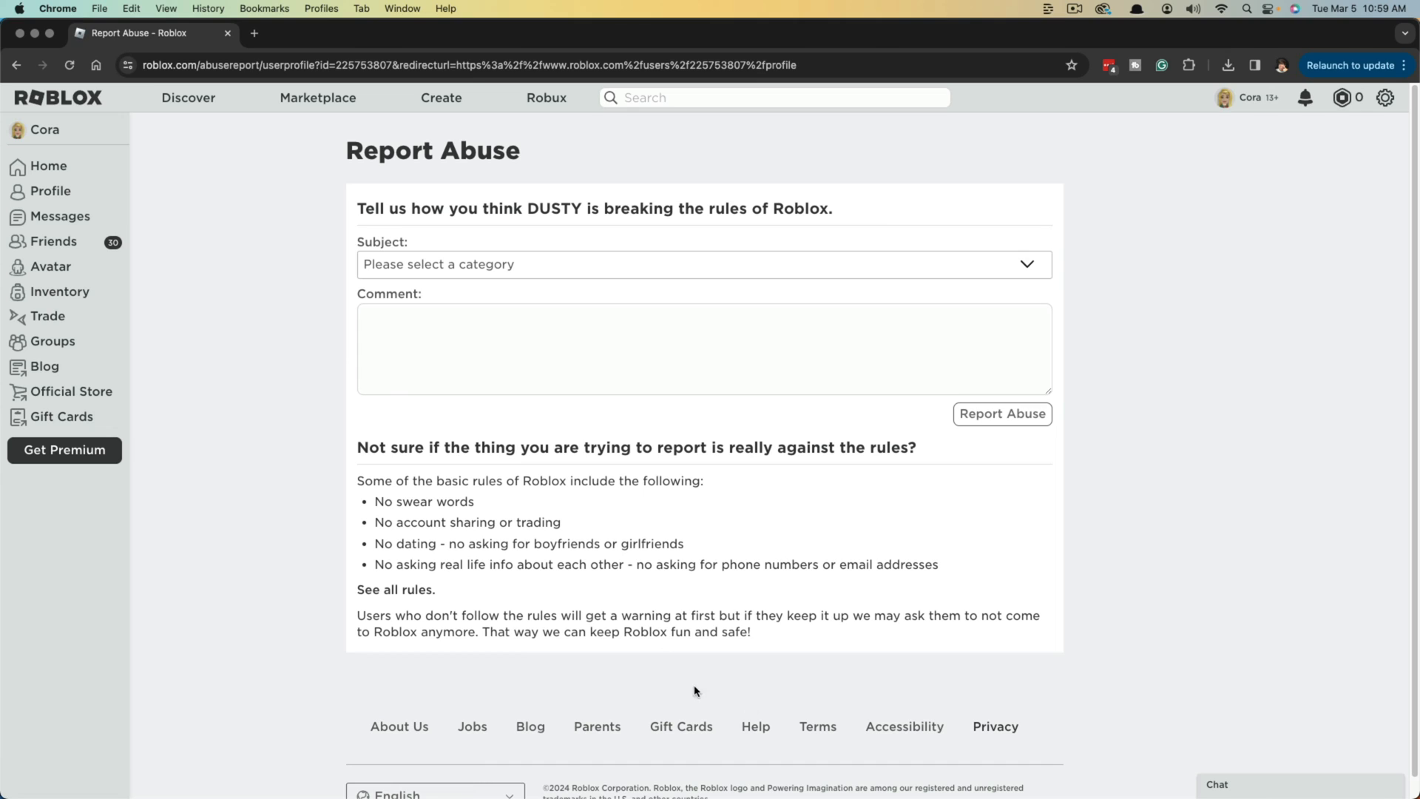
click(497, 264)
click(450, 303)
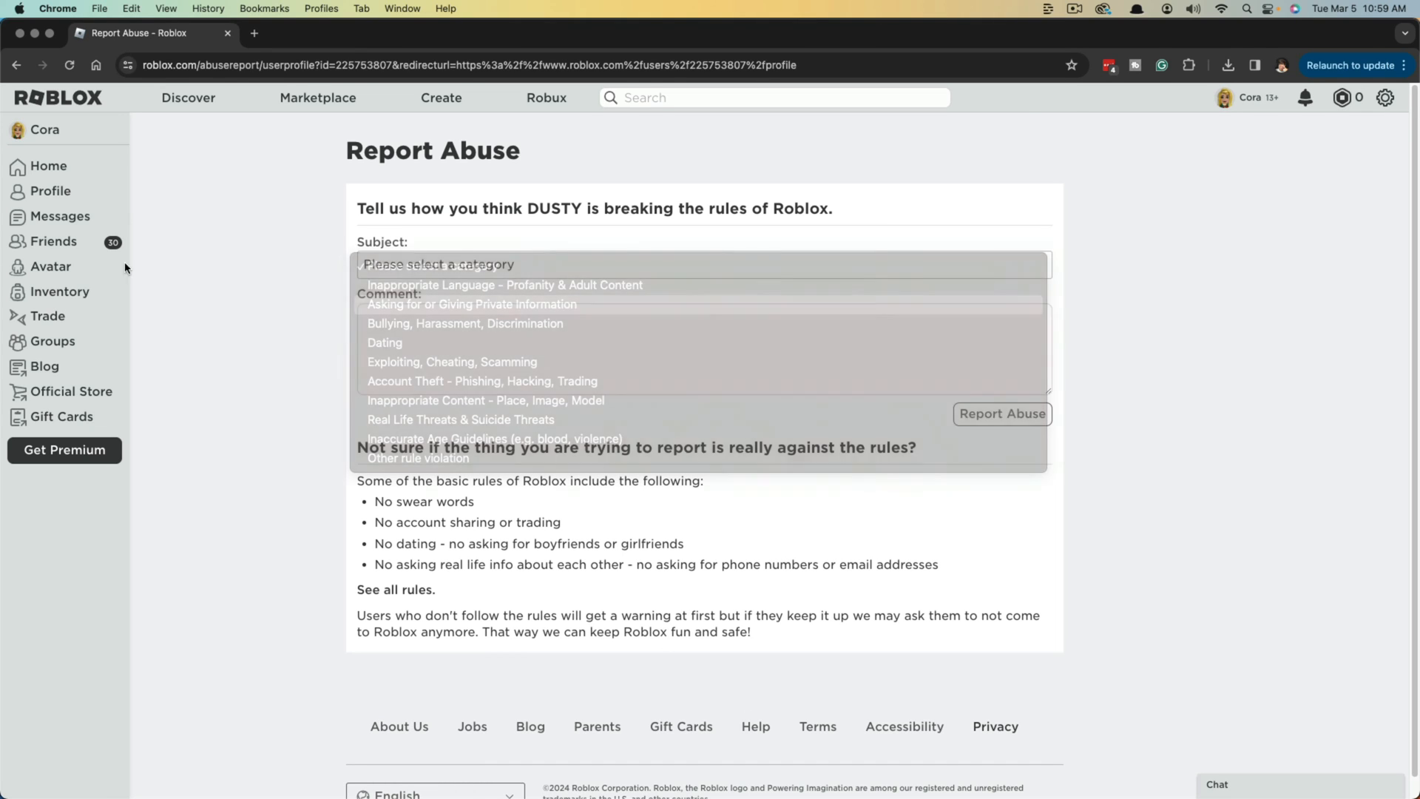
click(461, 336)
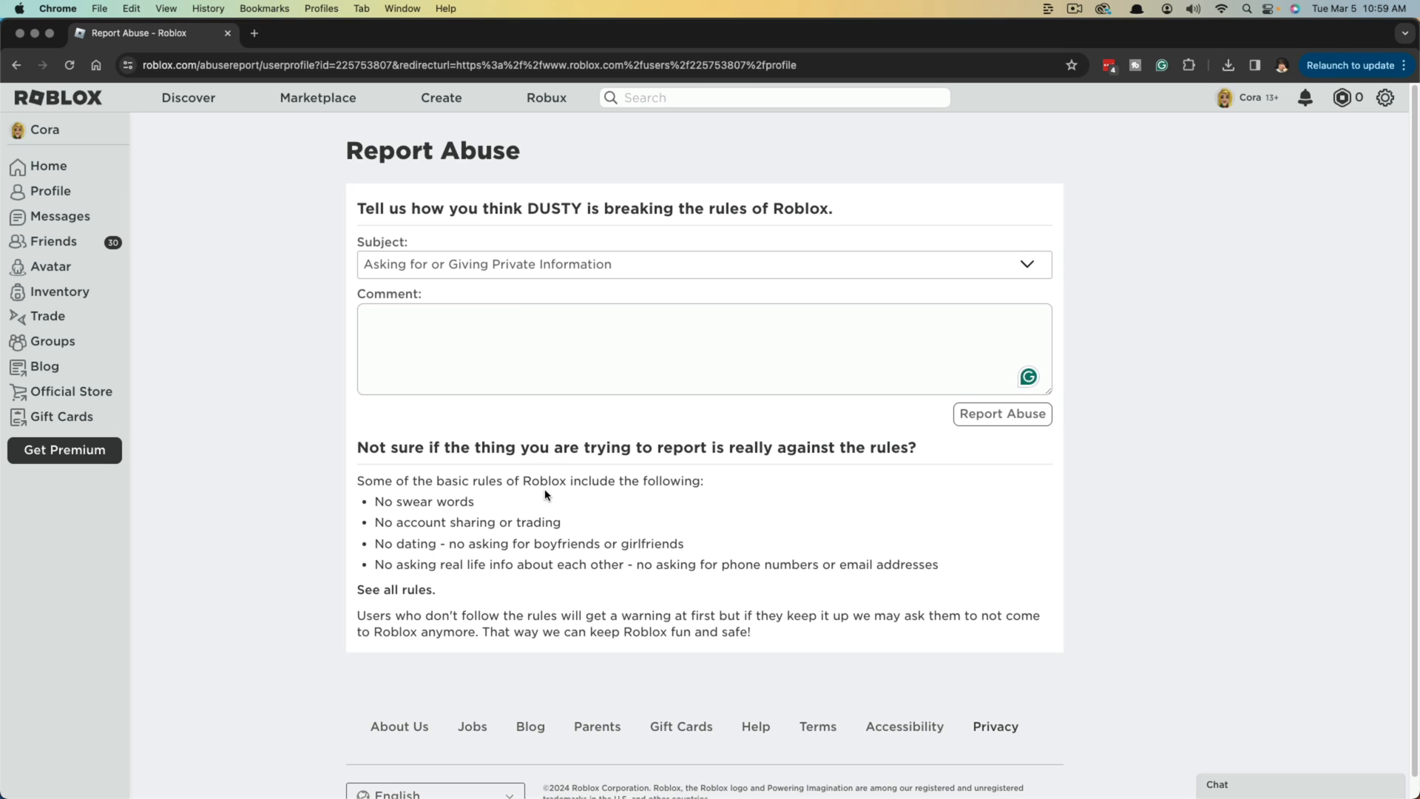
Return to the Roblox home page from the sidebar
click(47, 165)
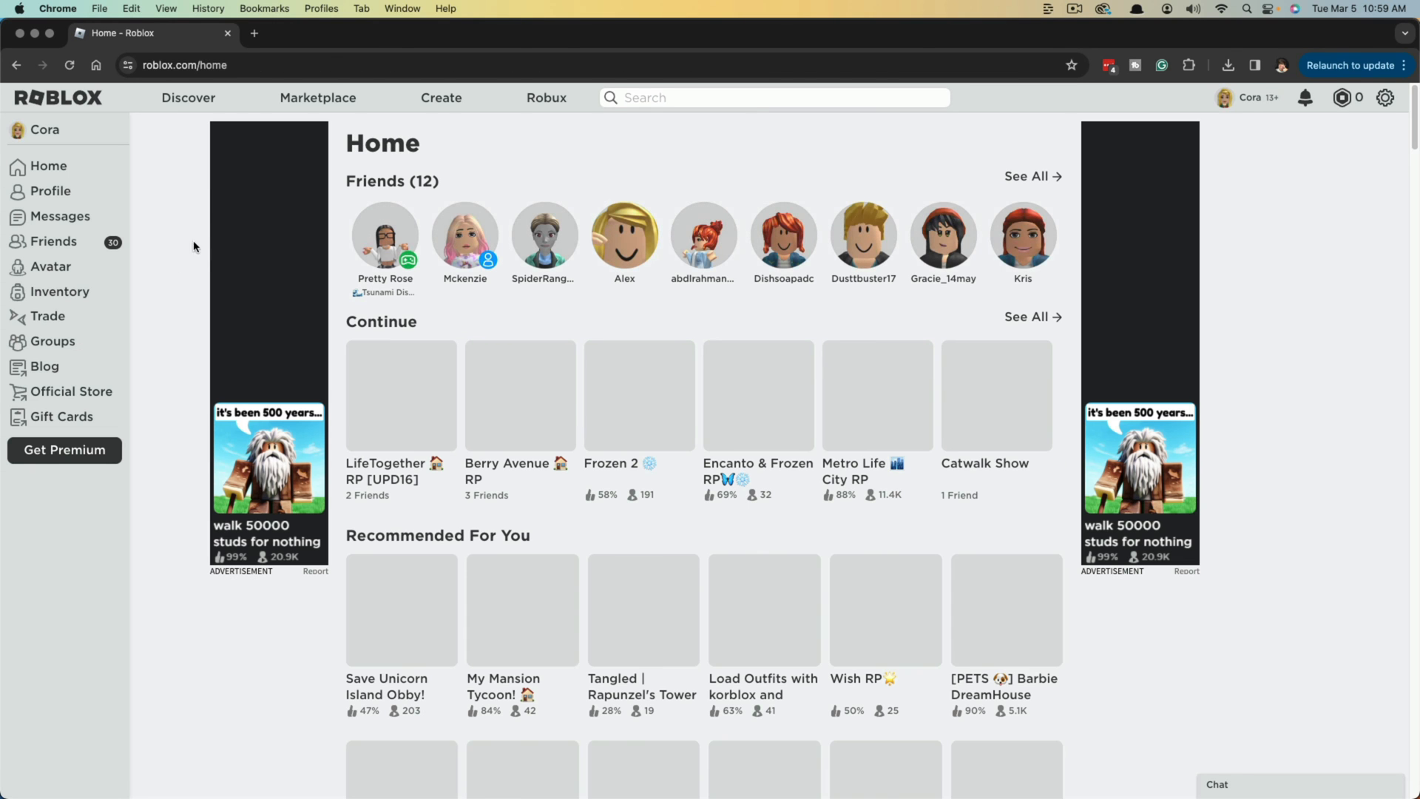